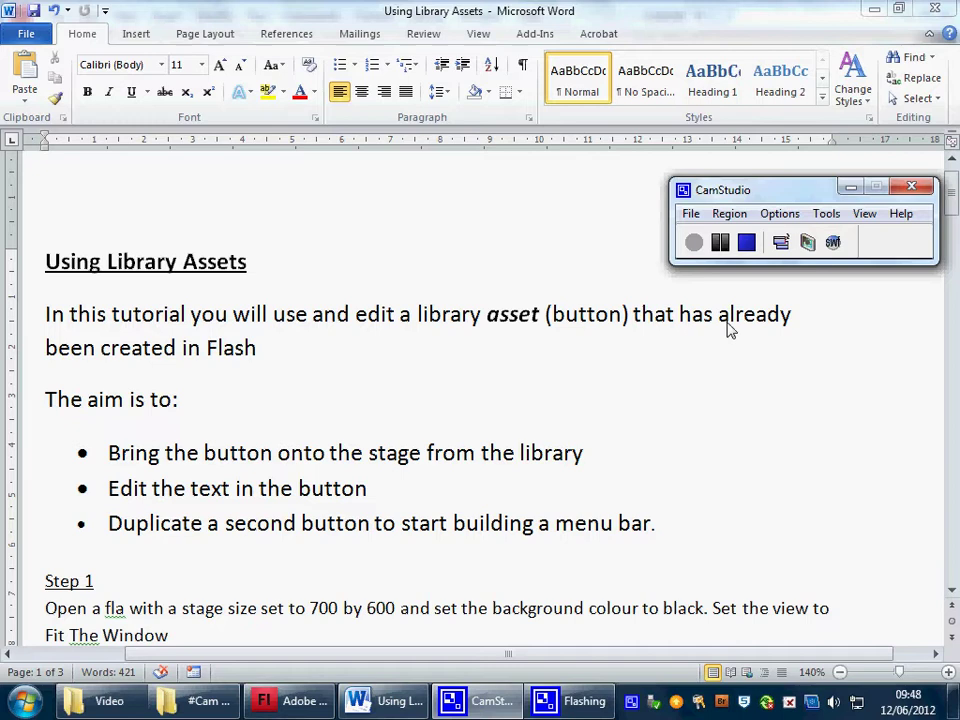
Select the menu layer holding the blue bar in the Timeline.
left_click(720, 245)
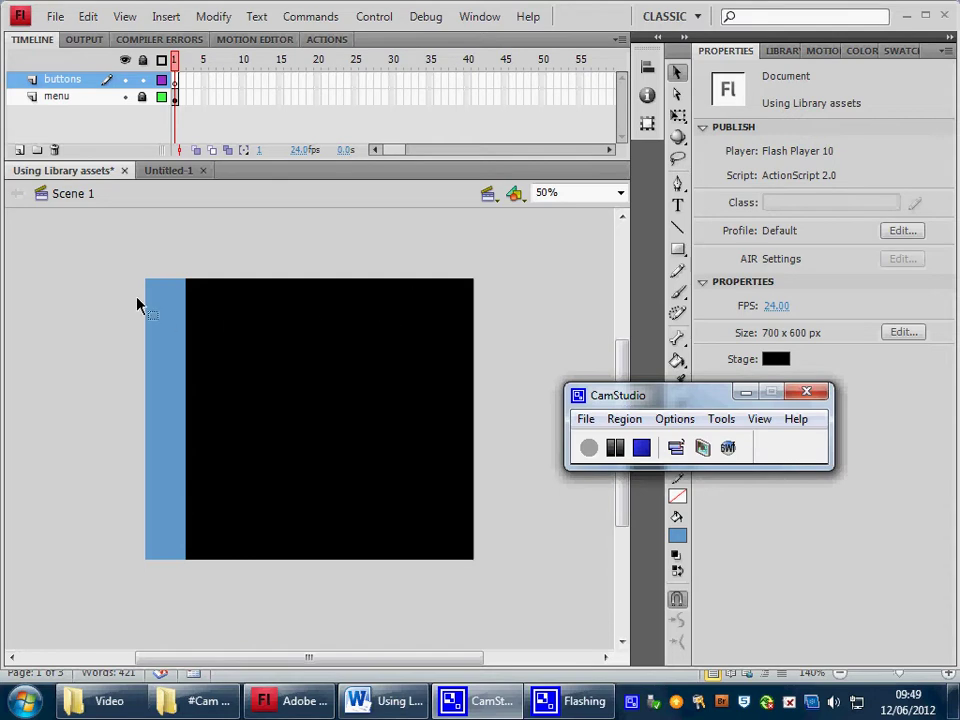
left_click(84, 98)
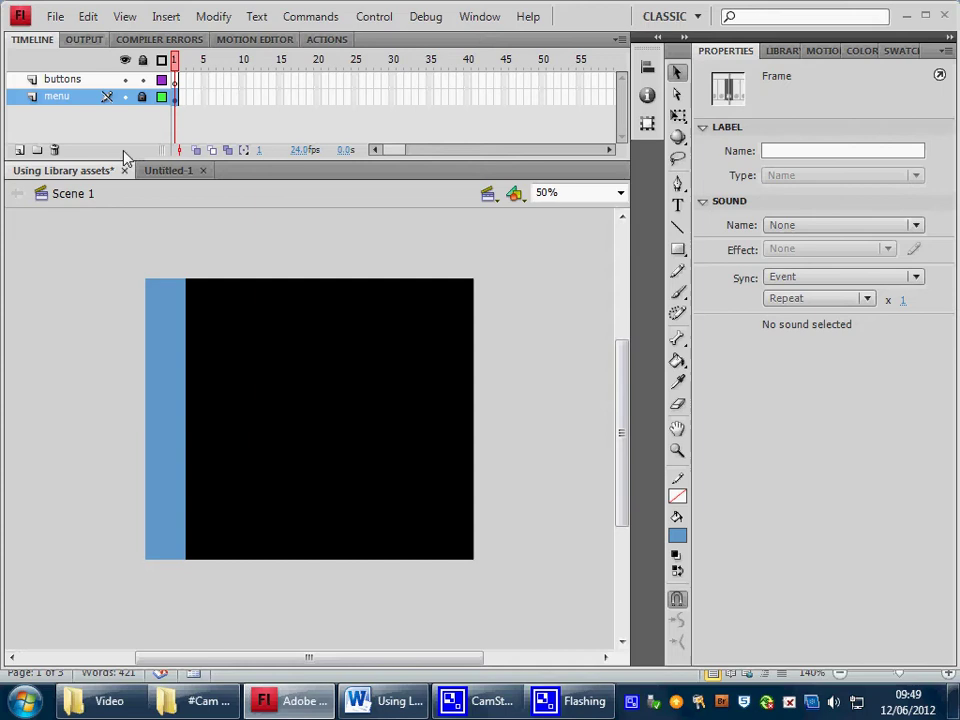
left_click(490, 700)
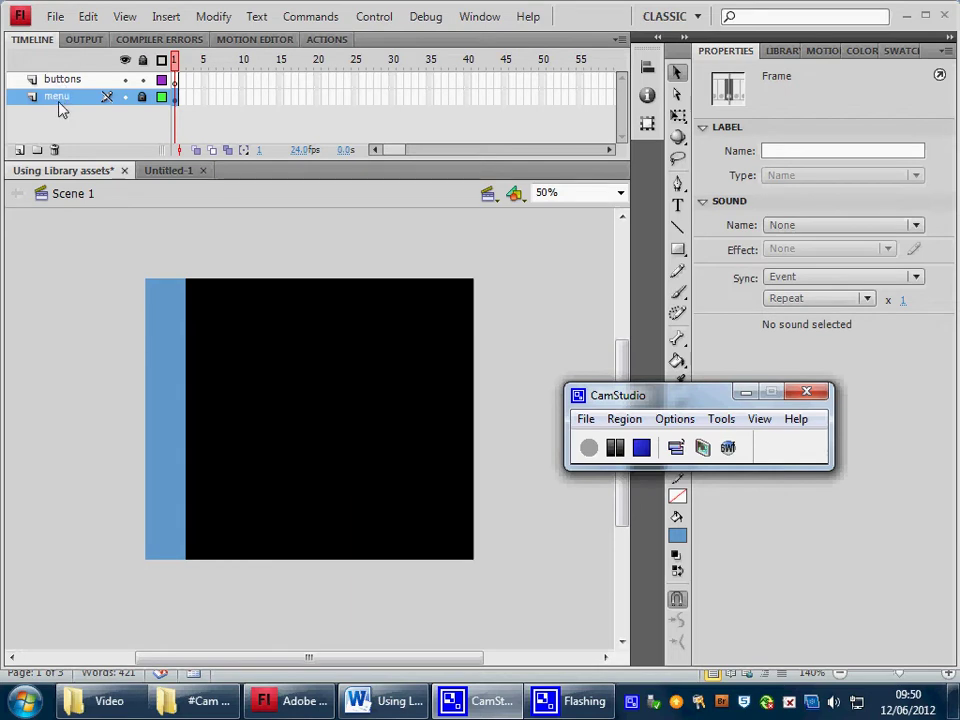
Open the Buttons common library and move its panel off the stage.
left_click(616, 449)
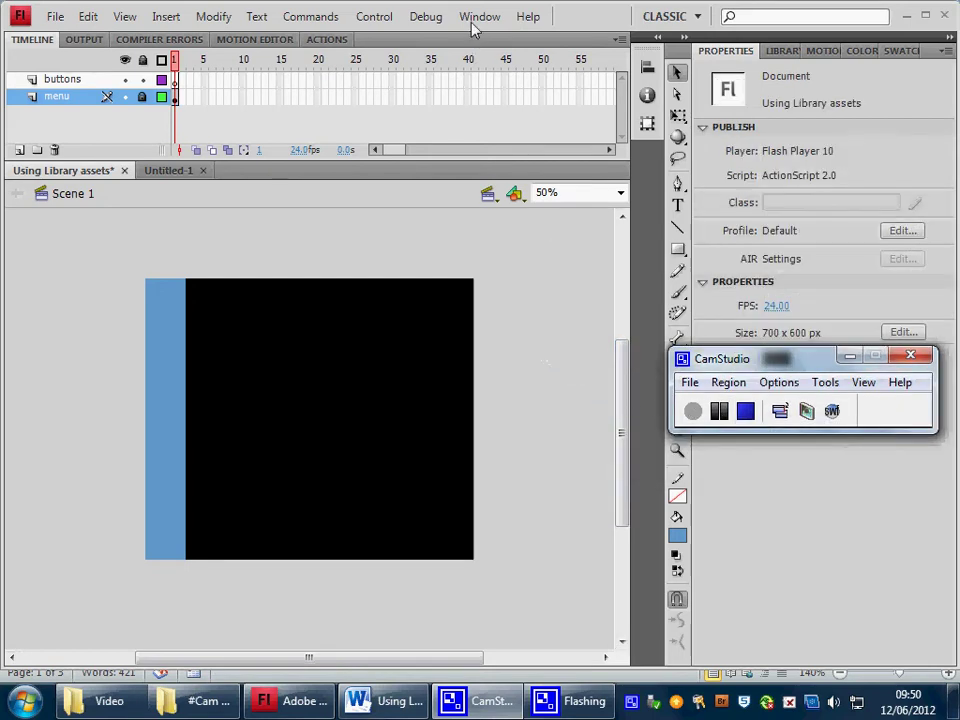
left_click(477, 18)
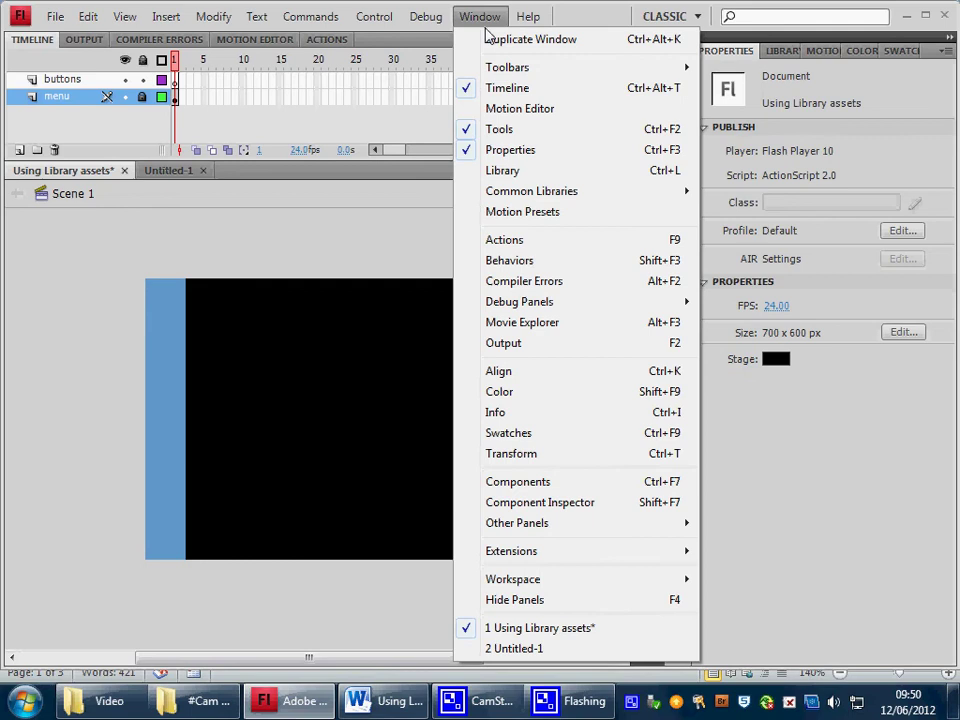
mouse_move(553, 197)
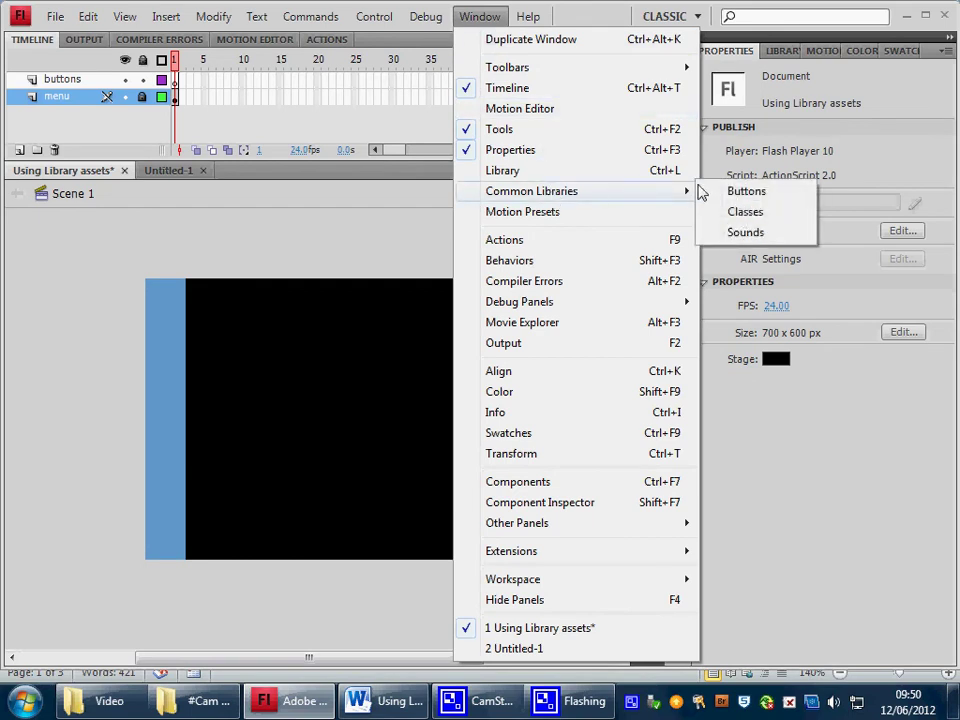
left_click(745, 193)
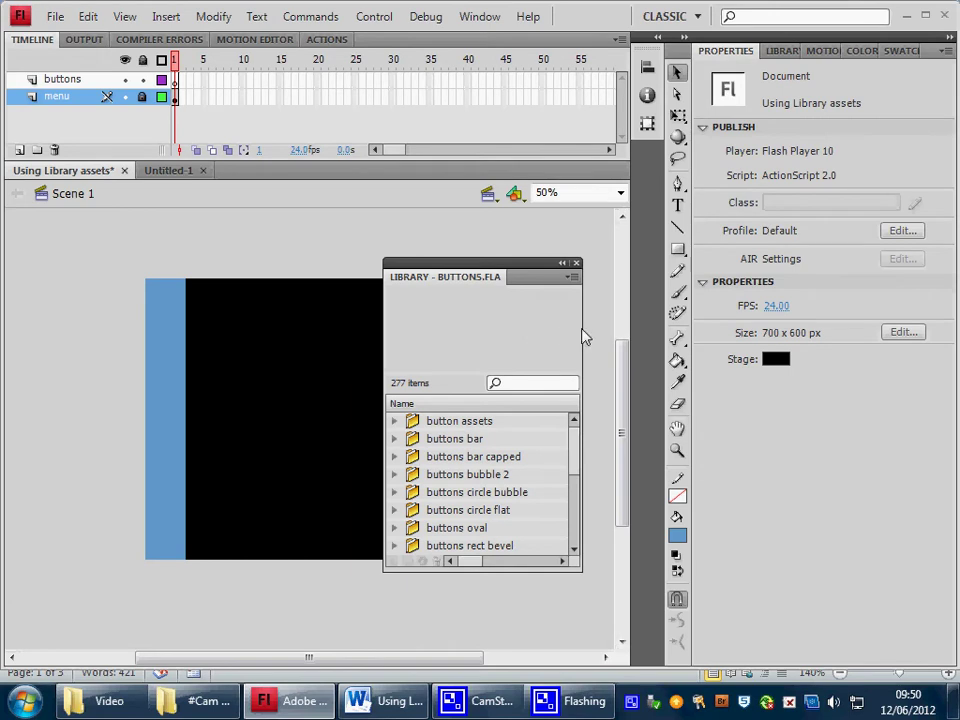
left_click_drag(535, 273, 876, 189)
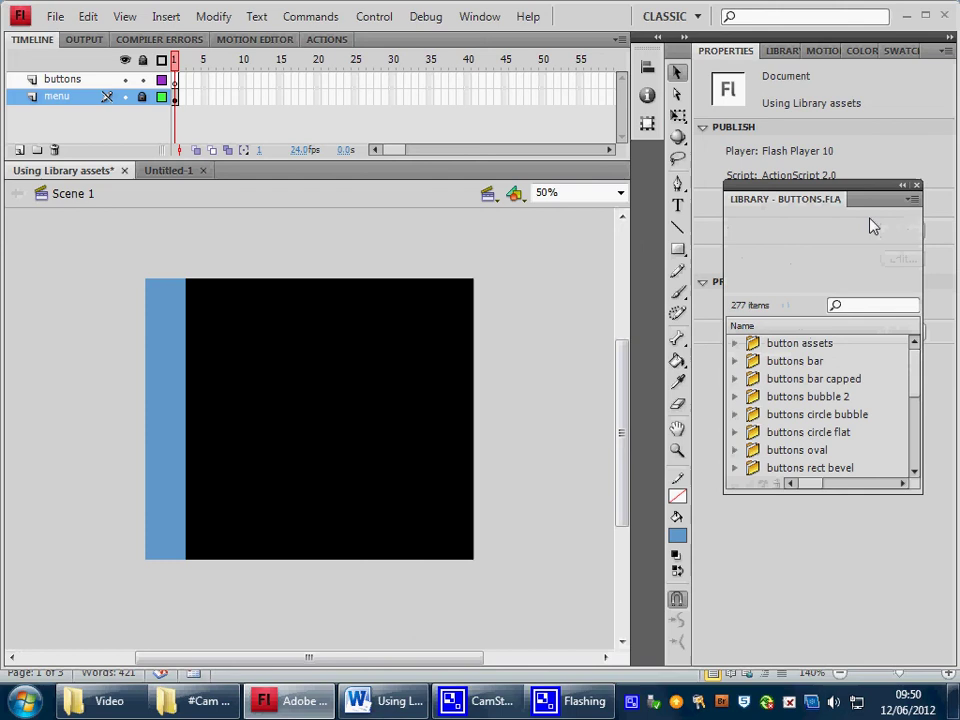
Expand the buttons bar folder and preview bar blue, brown, gold, green and grey.
left_click(737, 367)
left_click(733, 362)
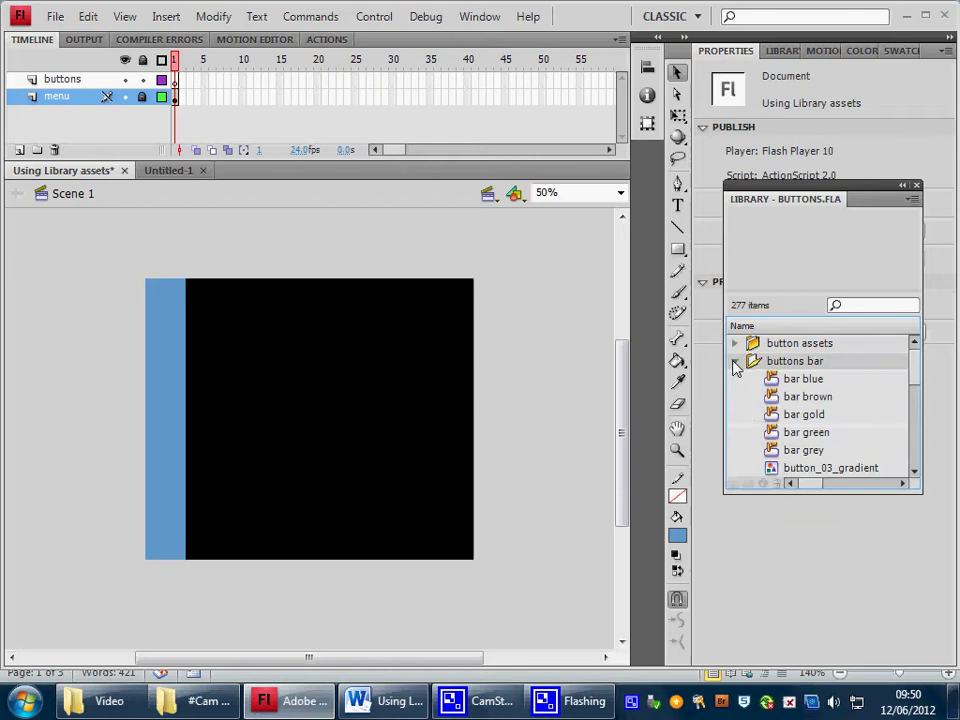
left_click(815, 384)
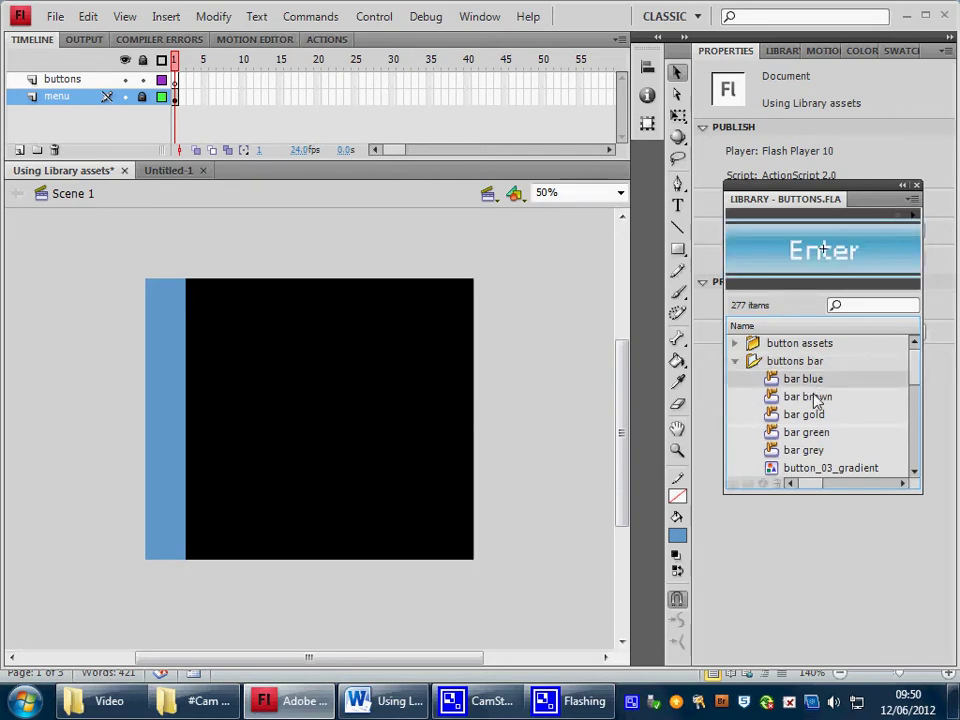
left_click(815, 397)
left_click(818, 415)
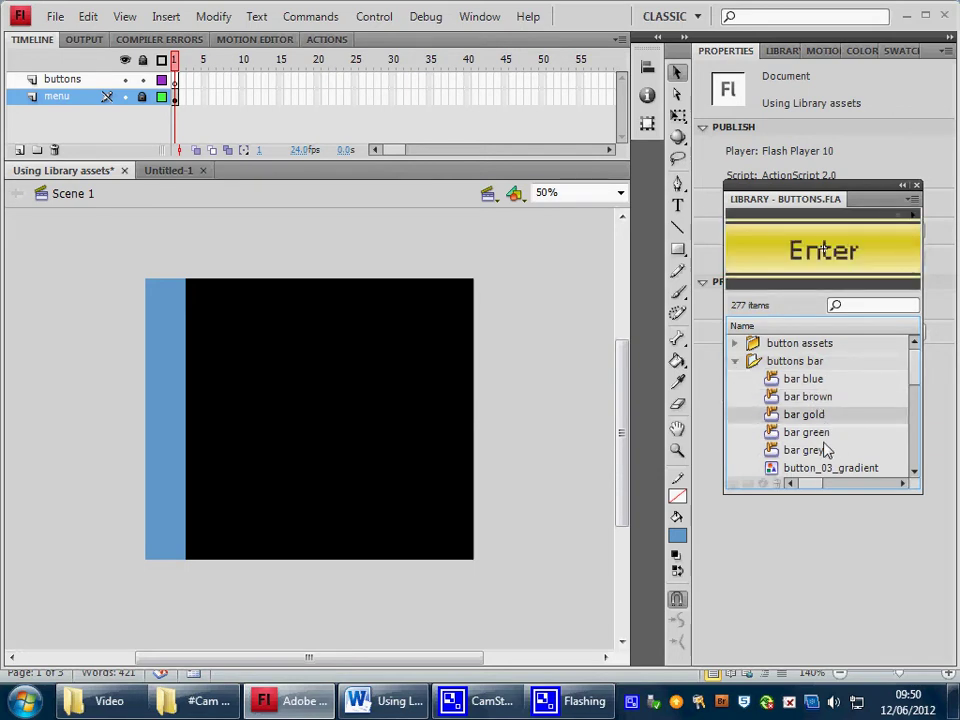
left_click(820, 433)
left_click(817, 452)
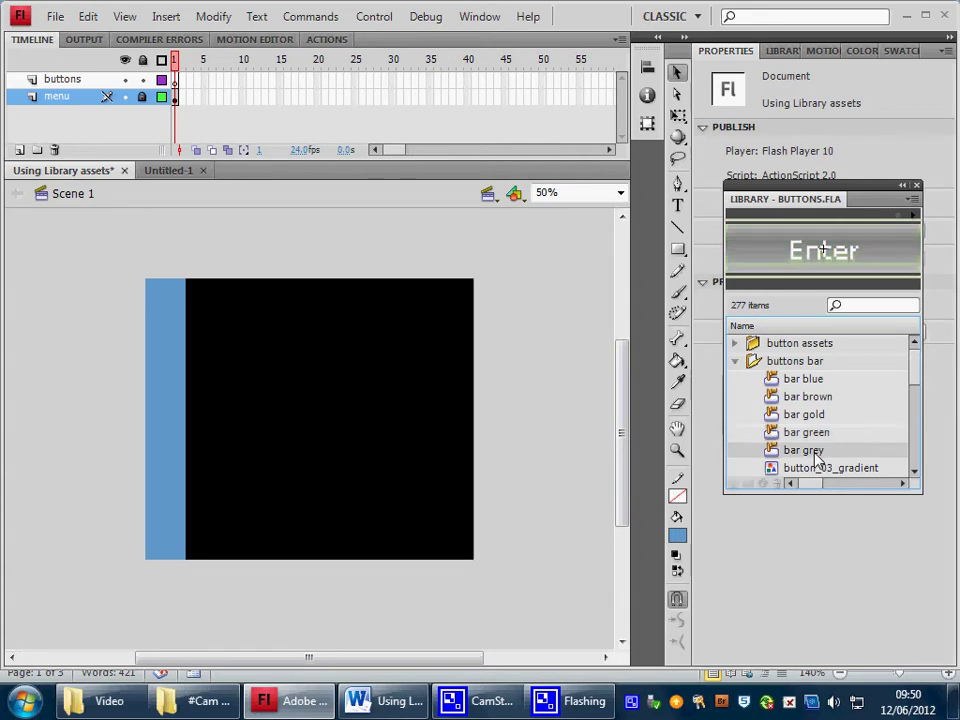
left_click(804, 381)
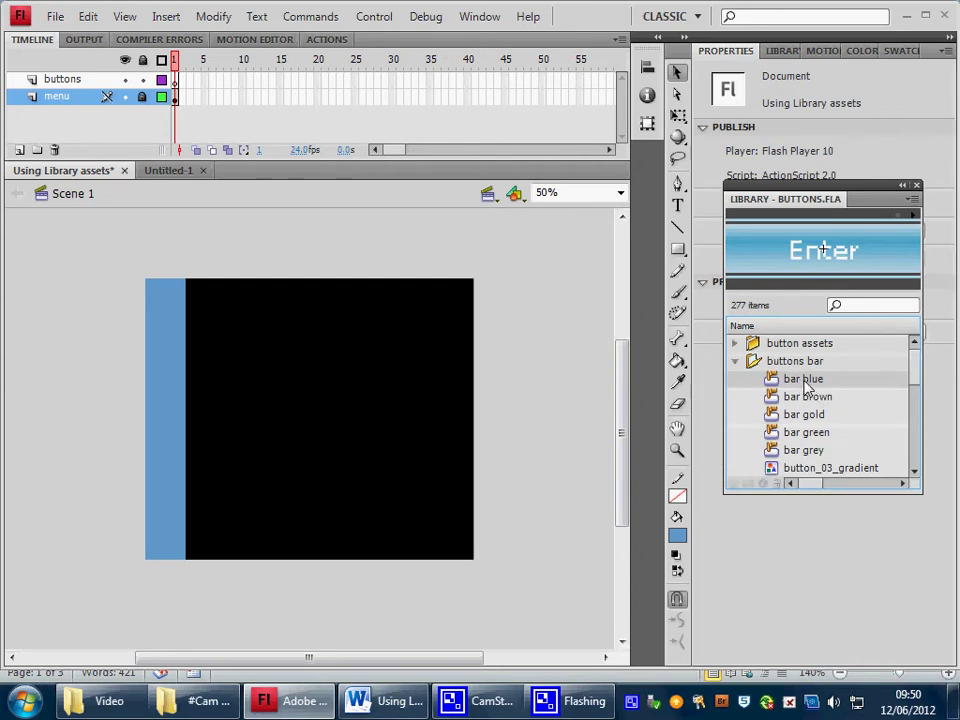
Drag the bar brown button onto the blue strip on the buttons layer.
left_click(809, 400)
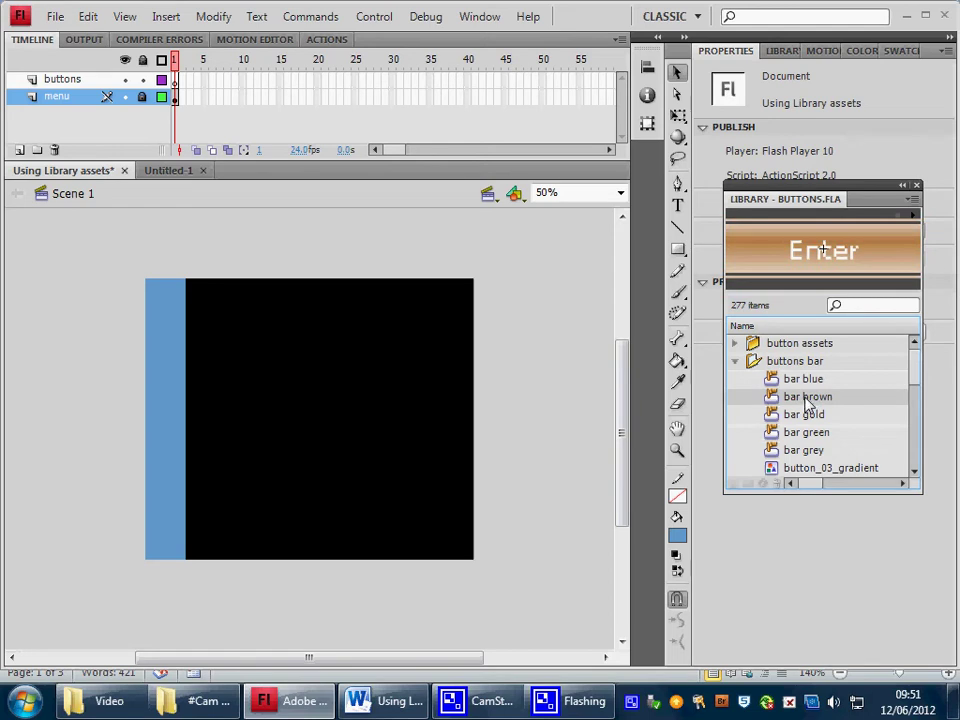
left_click_drag(809, 400, 169, 308)
left_click(86, 80)
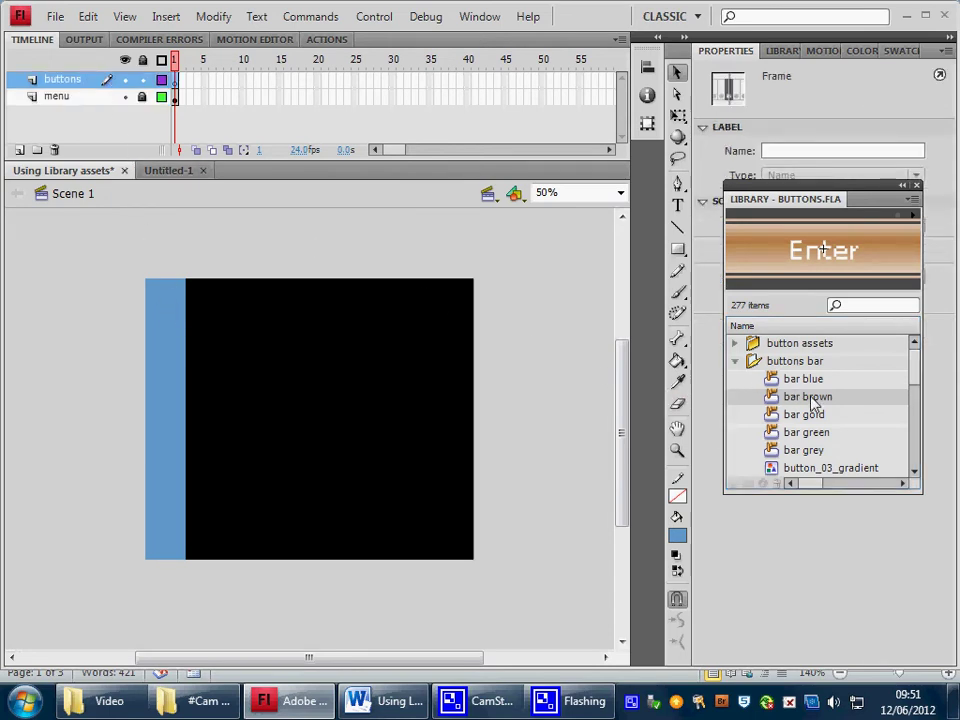
left_click_drag(815, 400, 172, 306)
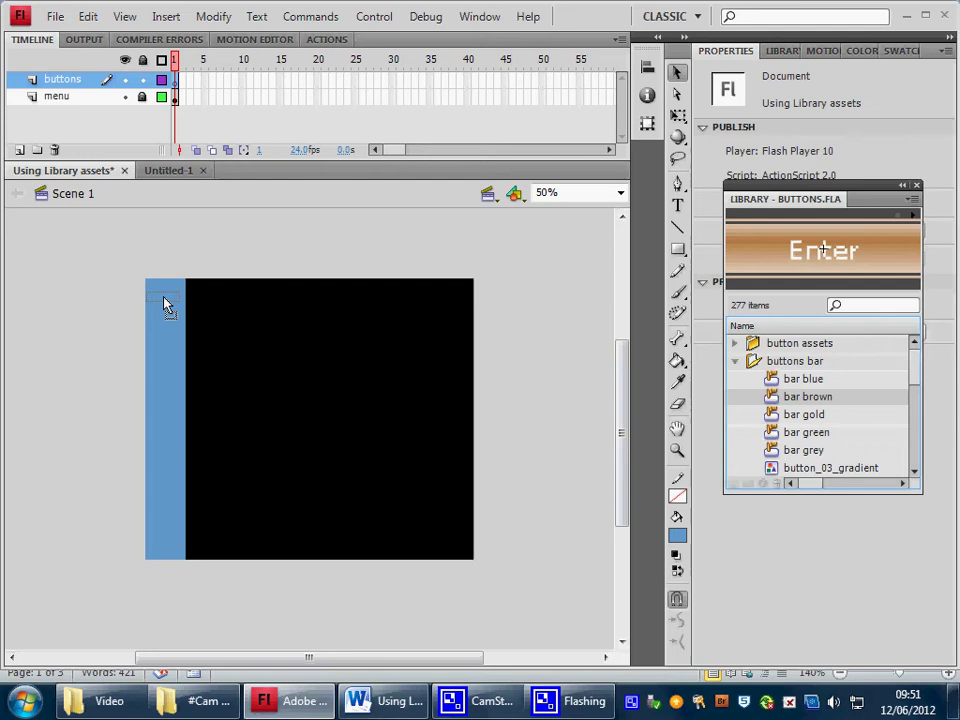
Position the brown bar at the top of the blue strip and set its height to 40.
left_click_drag(165, 305, 164, 299)
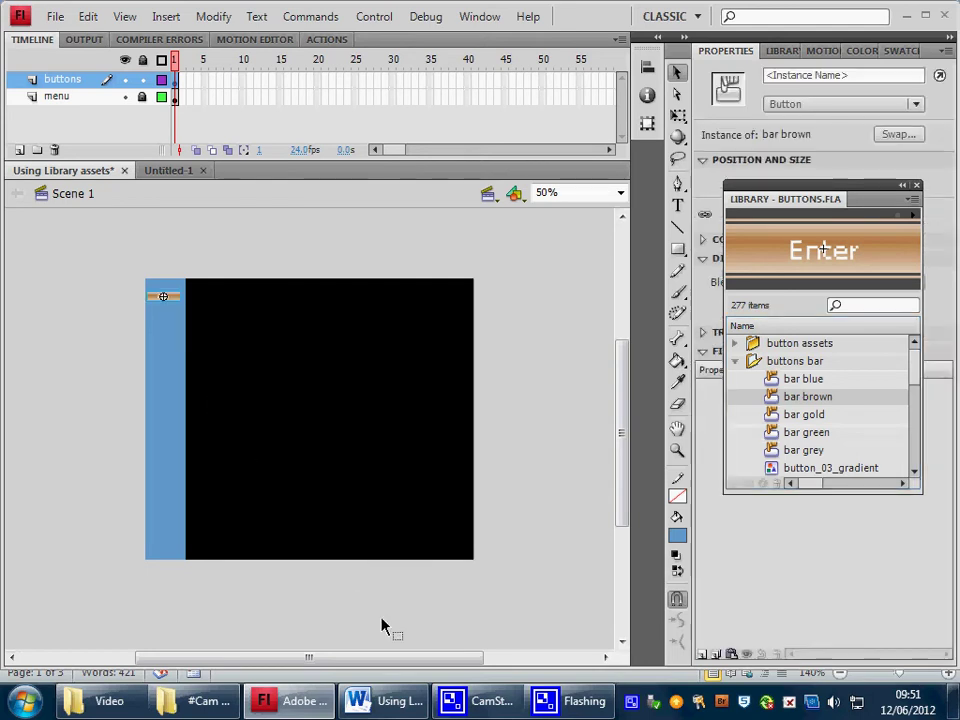
left_click(497, 703)
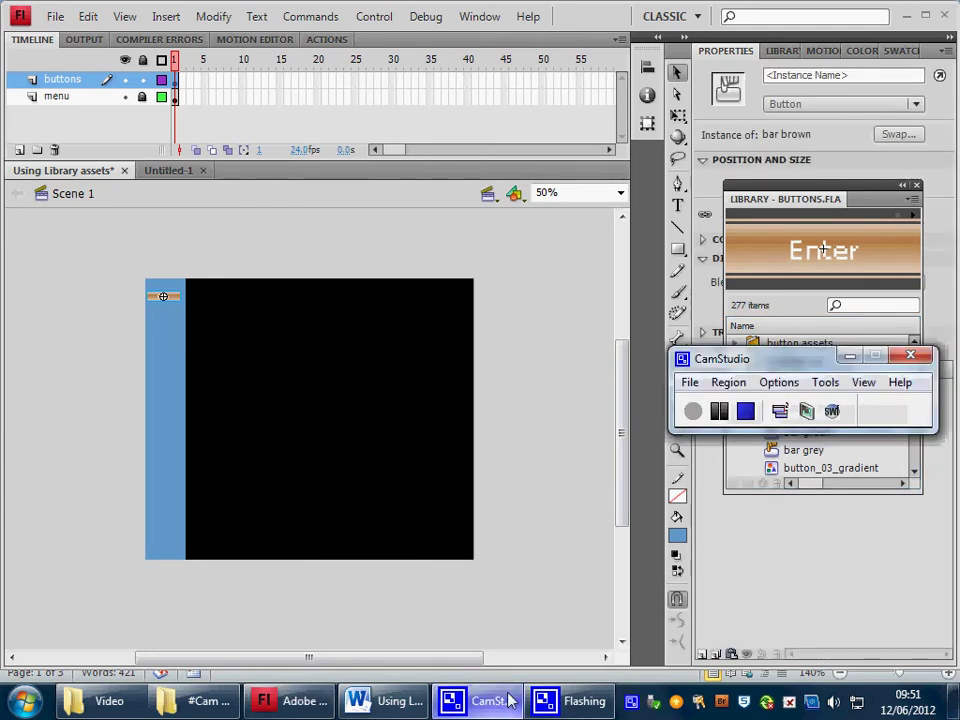
left_click(722, 418)
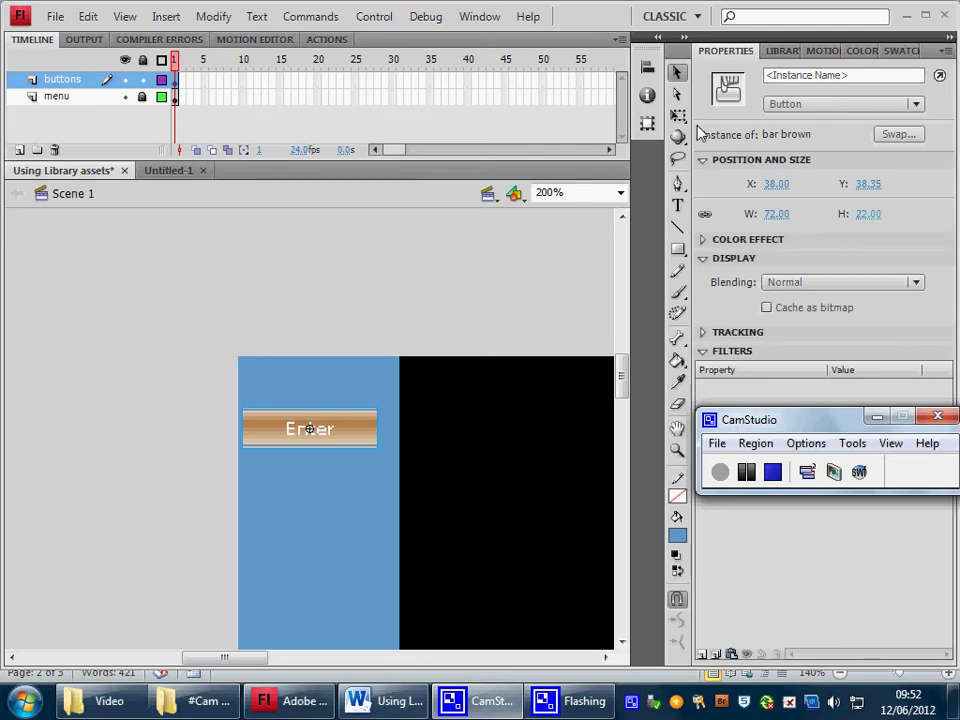
left_click(868, 213)
left_click(878, 212)
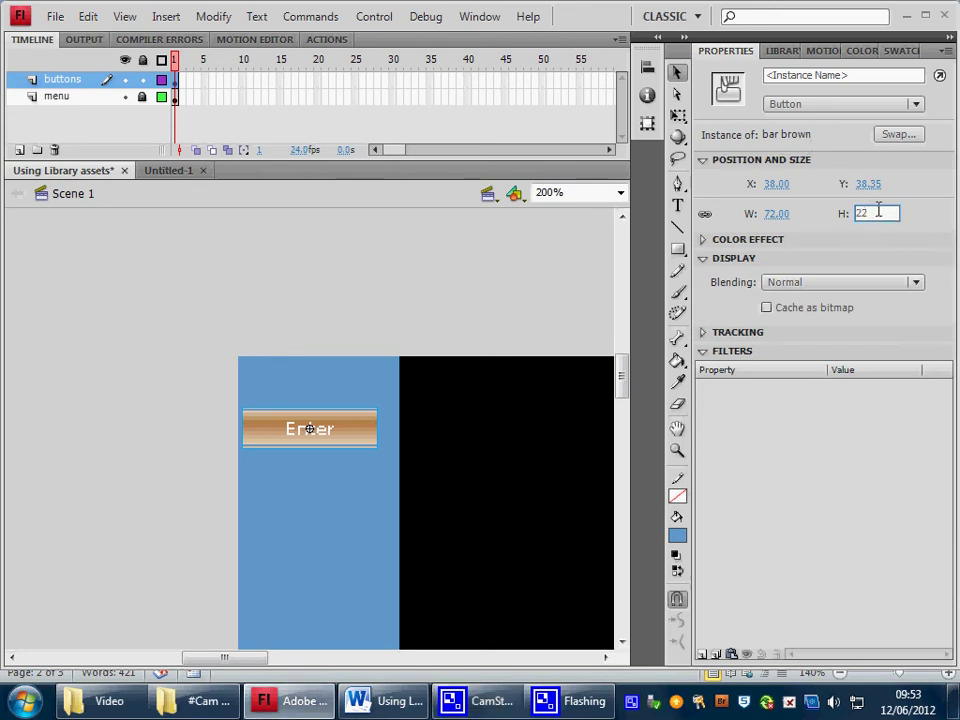
key("BackSpace")
key("BackSpace")
type("40")
key("Return")
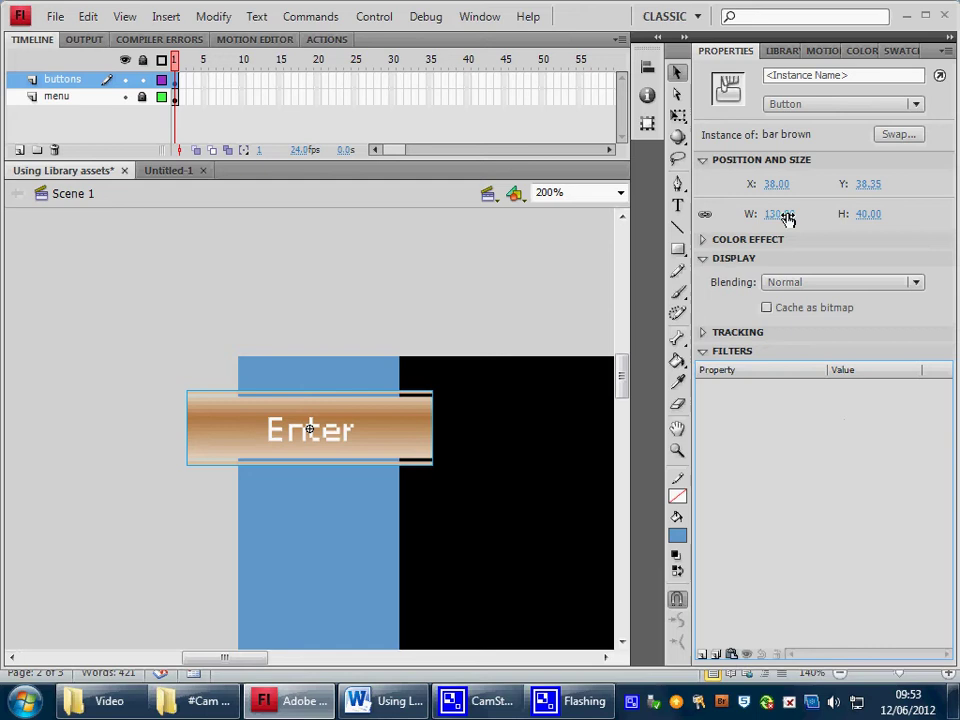
Lock width and height proportions and set the button's width to 75.
left_click(707, 216)
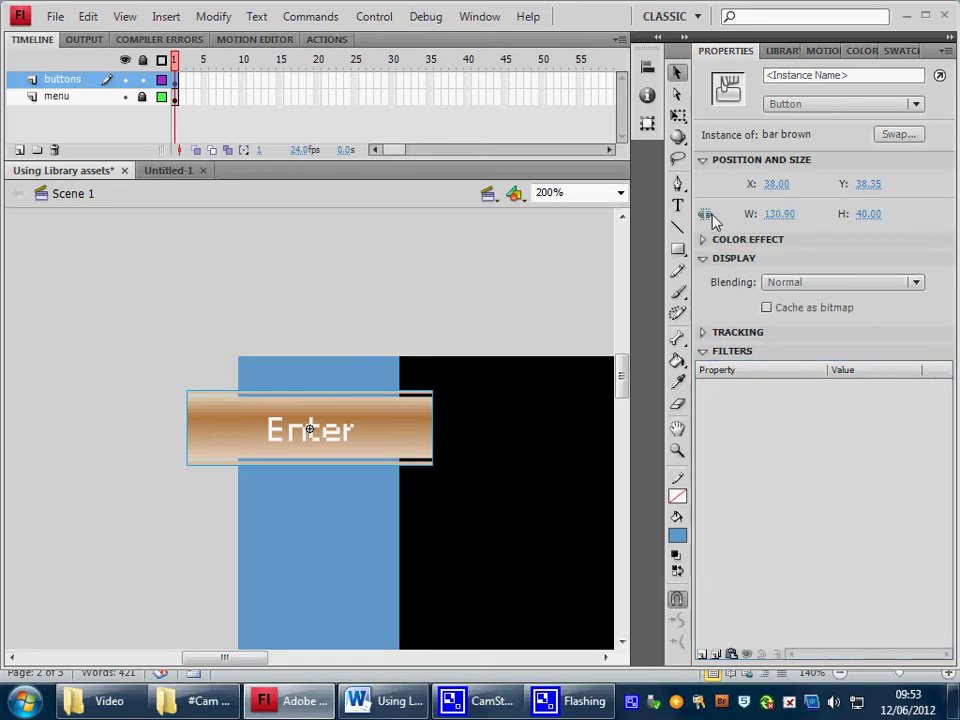
left_click(780, 213)
left_click(801, 213)
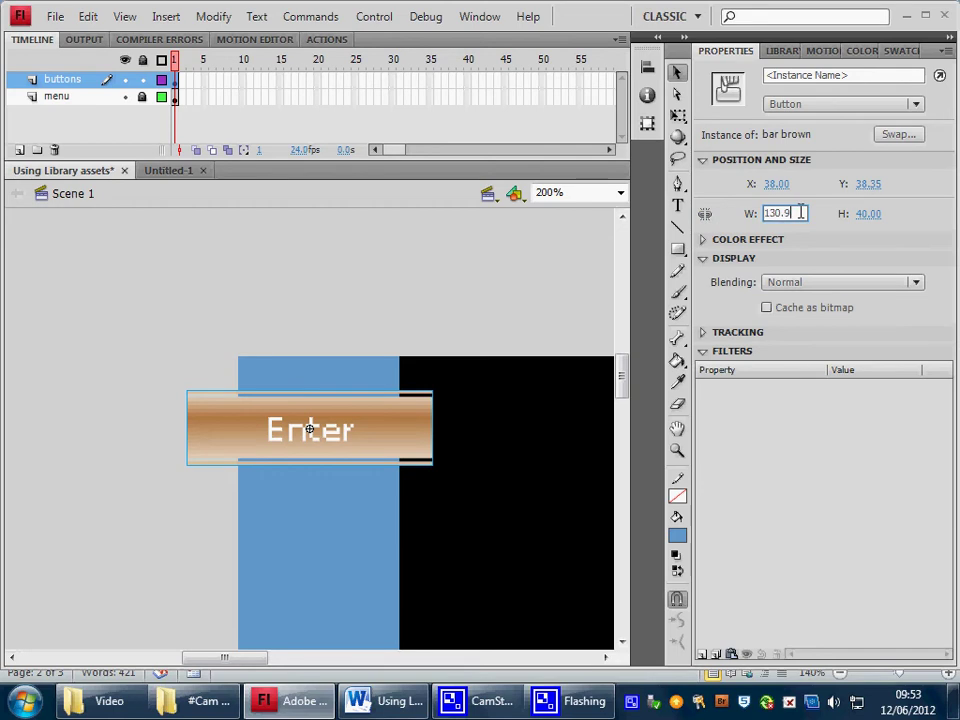
key("BackSpace")
key("BackSpace")
key("BackSpace")
type("75")
key("Return")
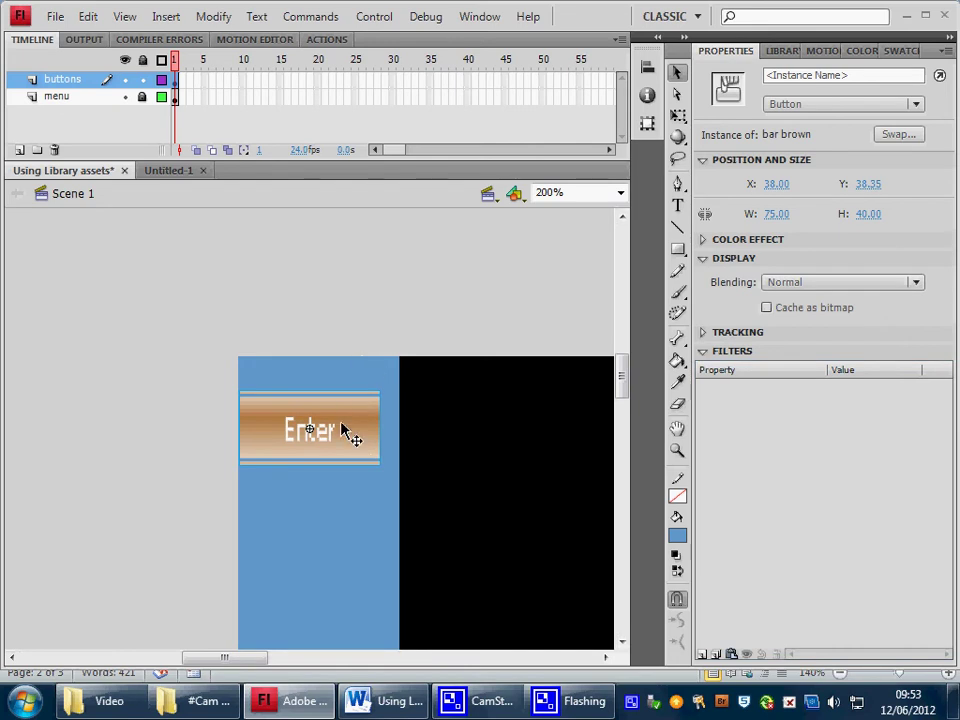
Nudge the button with the arrow keys to sit within the blue bar at X 41.50.
key("Right")
key("Right")
key("Right")
key("Right")
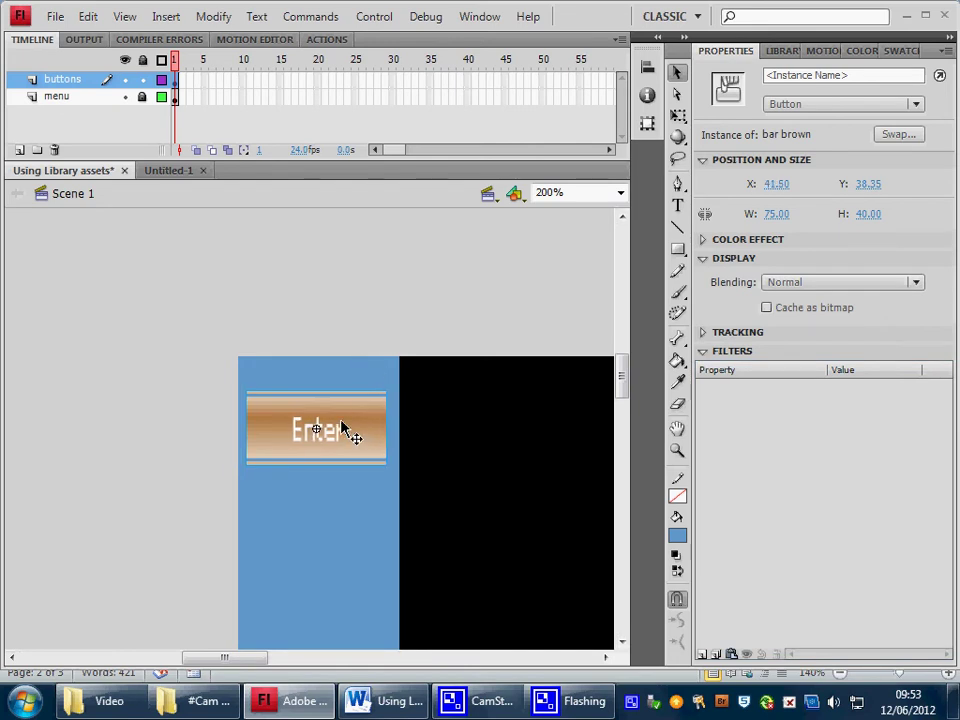
key("Right")
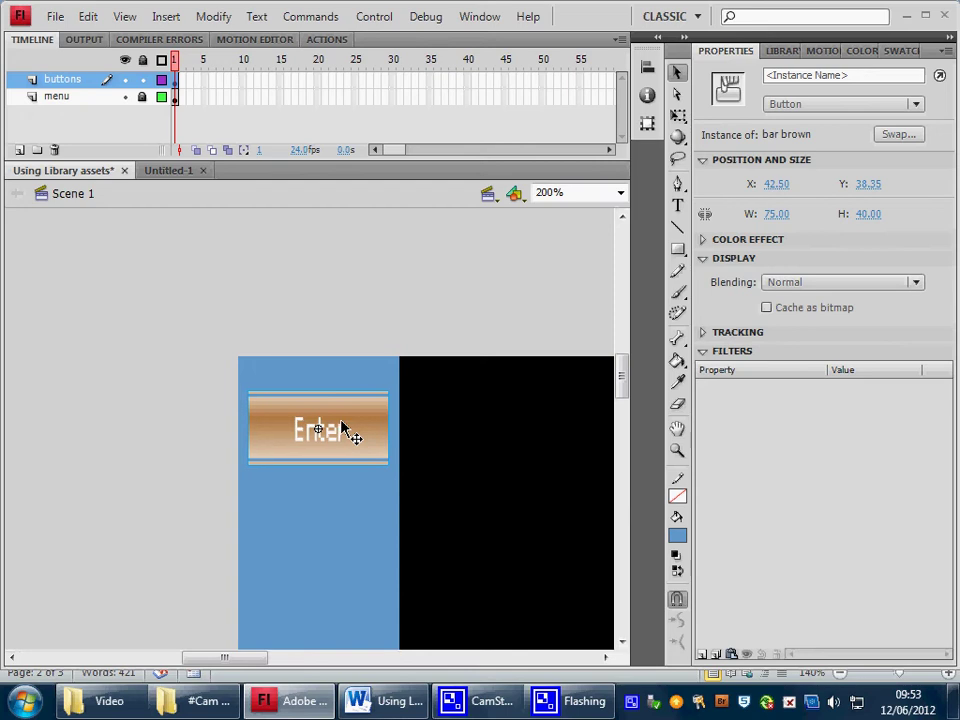
key("Left")
key("Left")
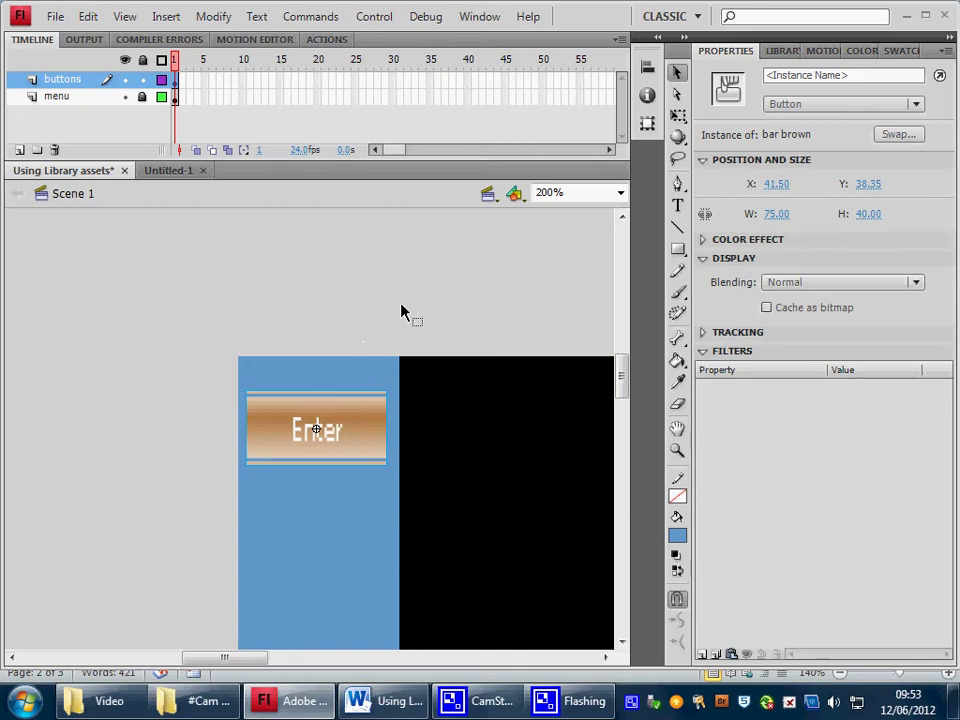
mouse_move(500, 690)
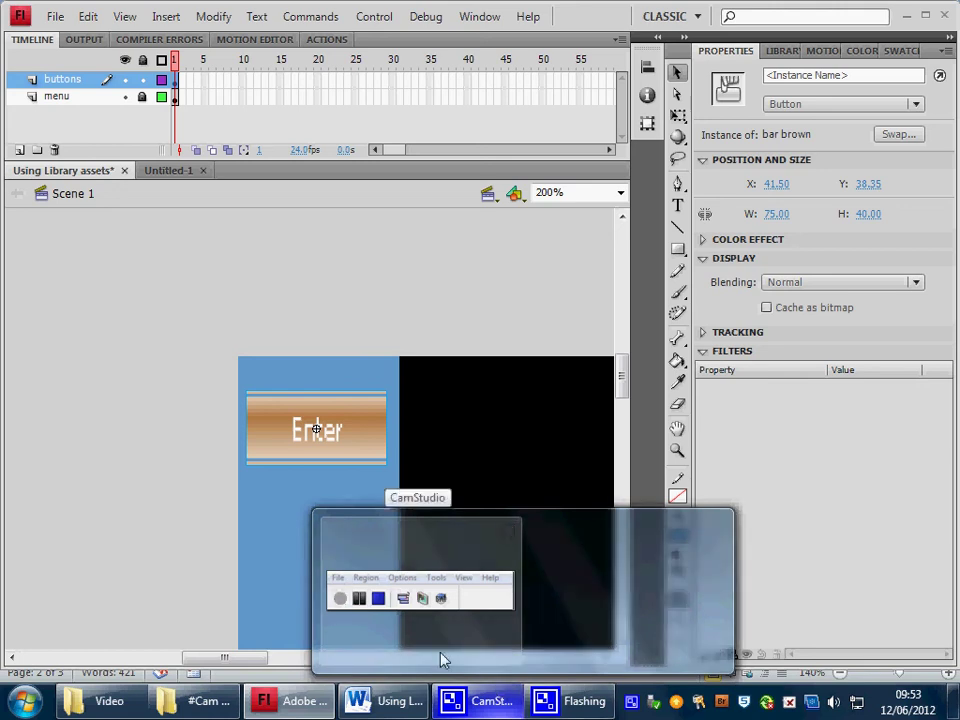
mouse_move(362, 608)
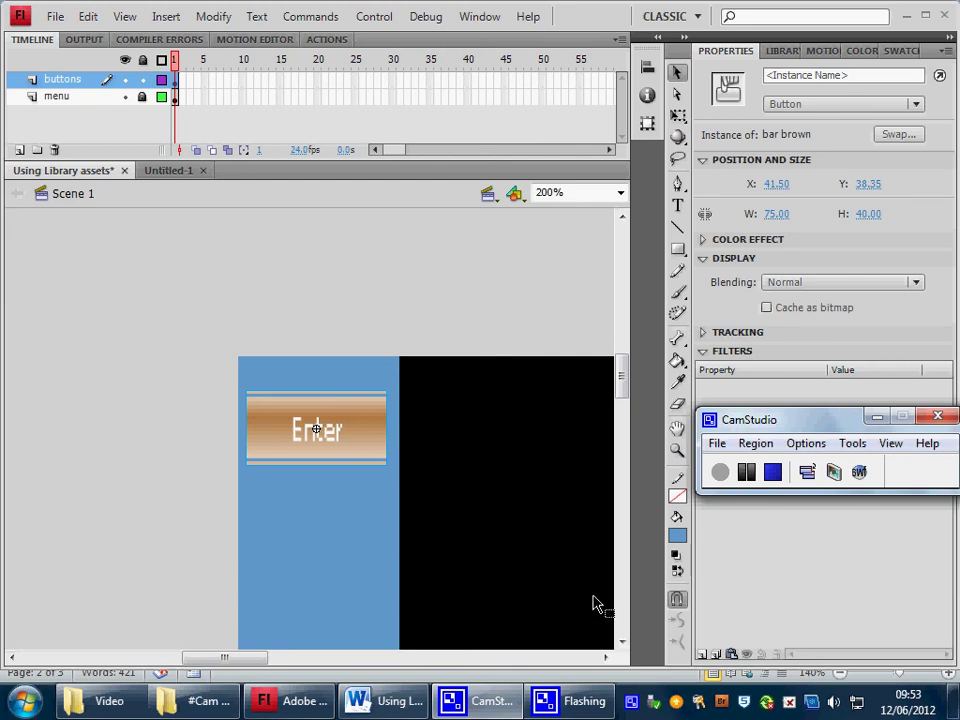
Open the bar brown button symbol for editing and select its text layer.
left_click(746, 471)
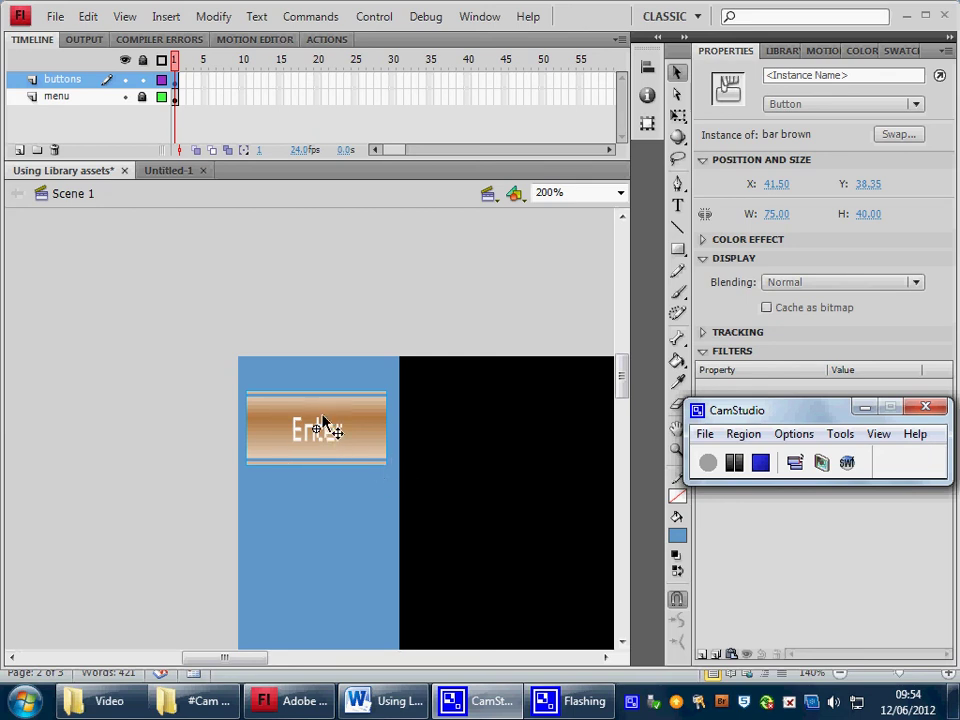
double_click(348, 447)
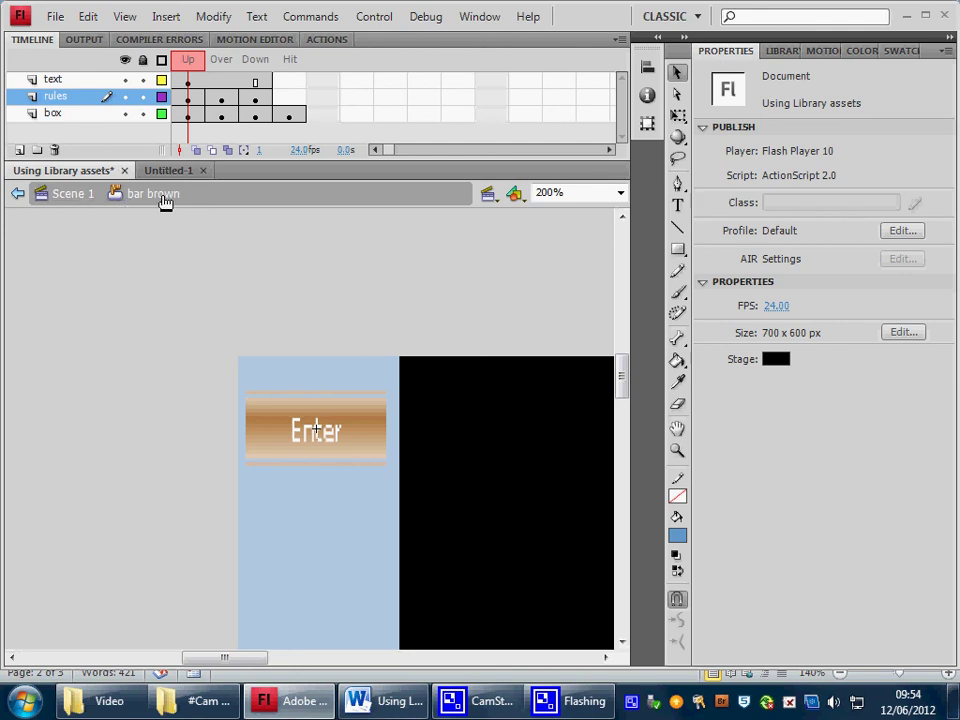
left_click(78, 80)
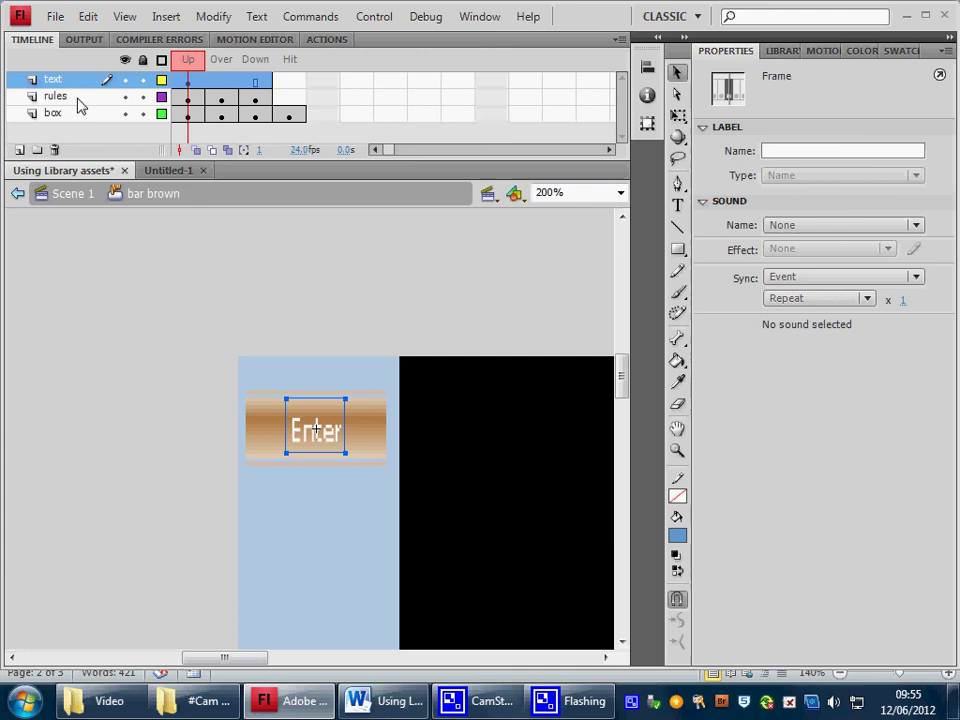
left_click(78, 100)
left_click(80, 116)
left_click(79, 82)
left_click(80, 97)
left_click(80, 114)
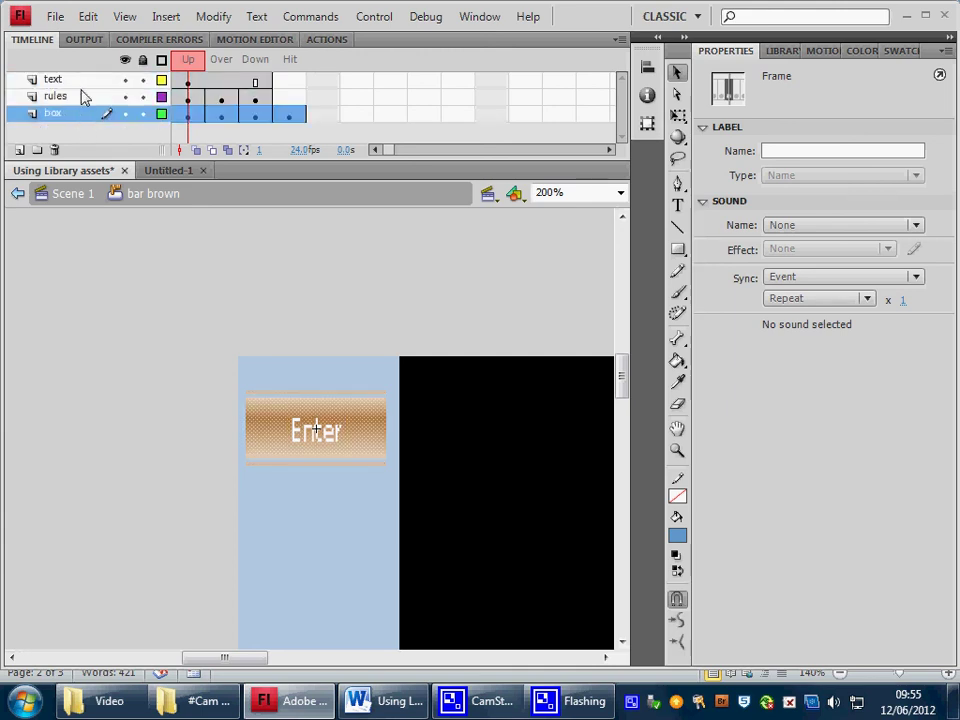
left_click(80, 82)
Lock the box and rules layers, select the text layer's frame 1, and choose the Text tool.
left_click(143, 113)
left_click(143, 96)
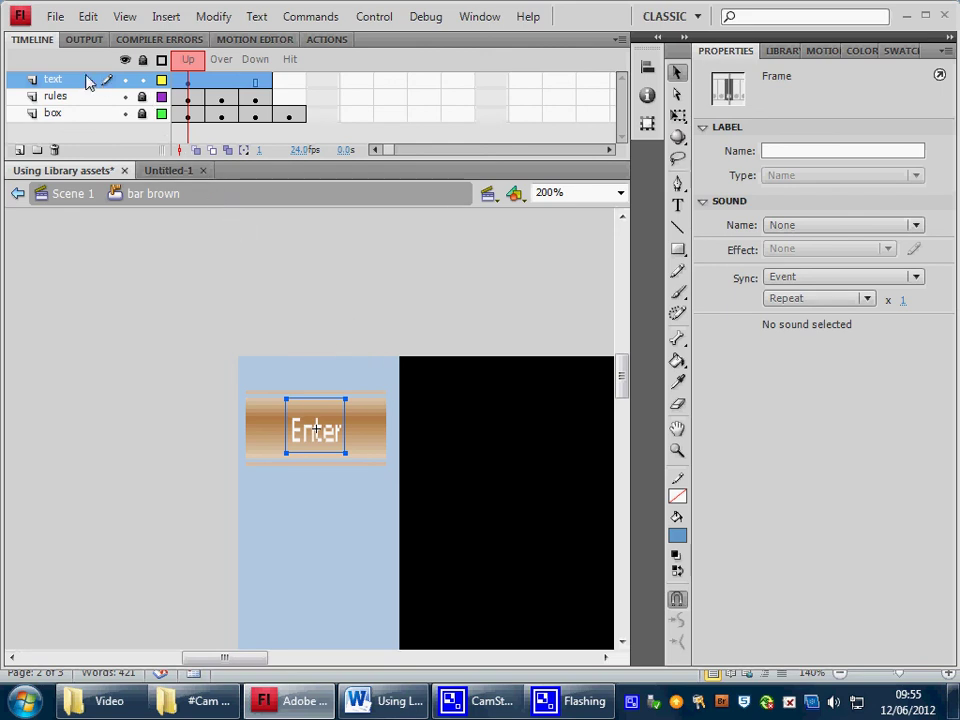
left_click(190, 84)
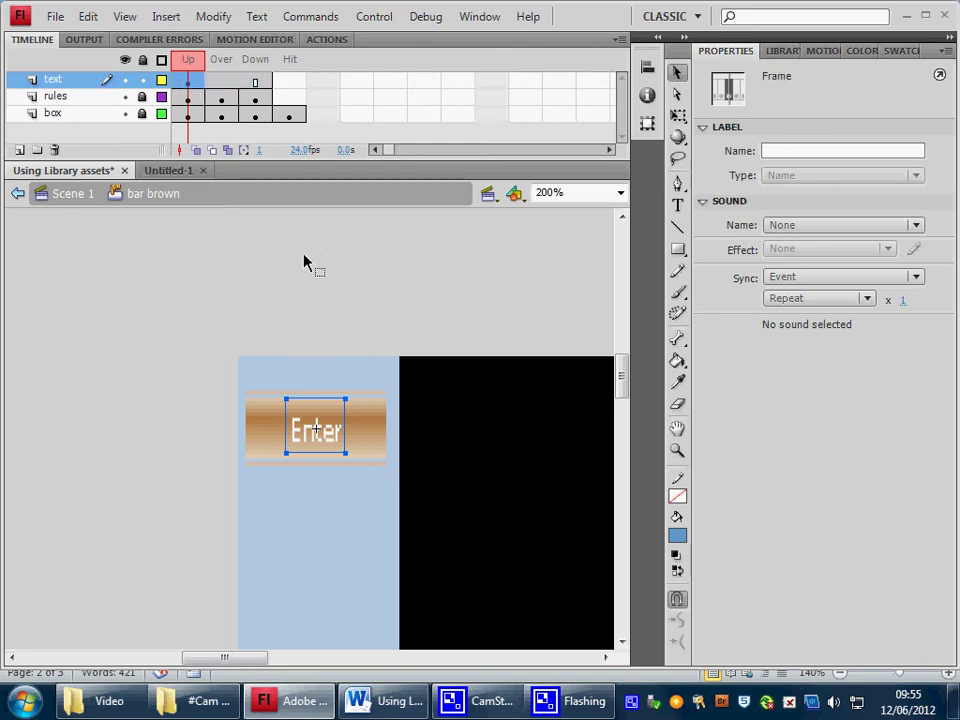
left_click(677, 204)
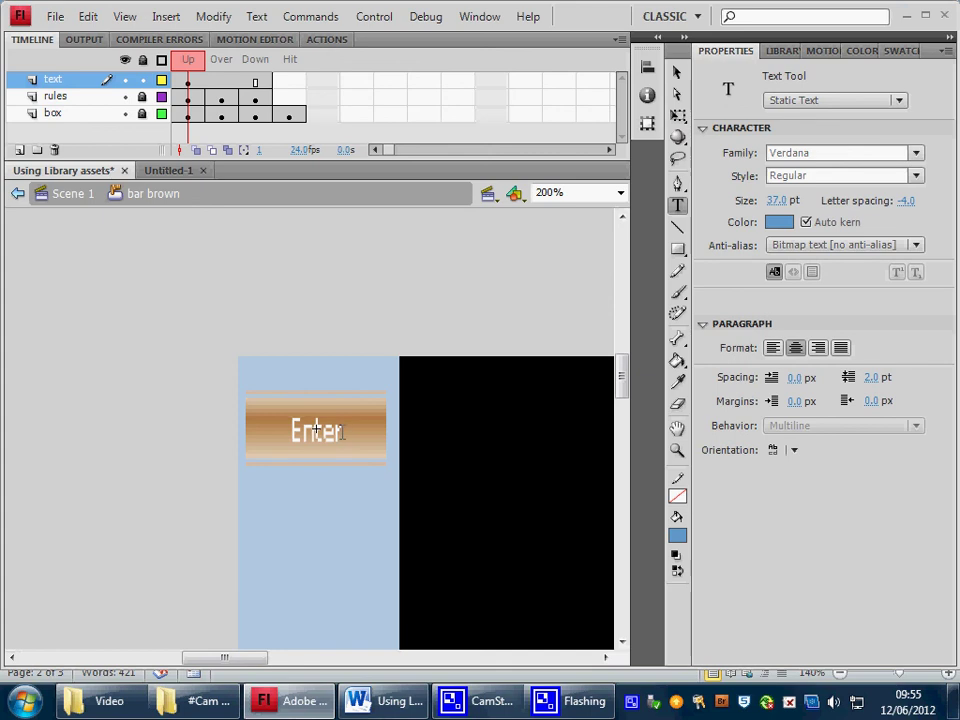
Replace the Enter label with 'Activity 1' and deselect it.
left_click(316, 430)
key("BackSpace")
key("BackSpace")
key("BackSpace")
key("BackSpace")
key("BackSpace")
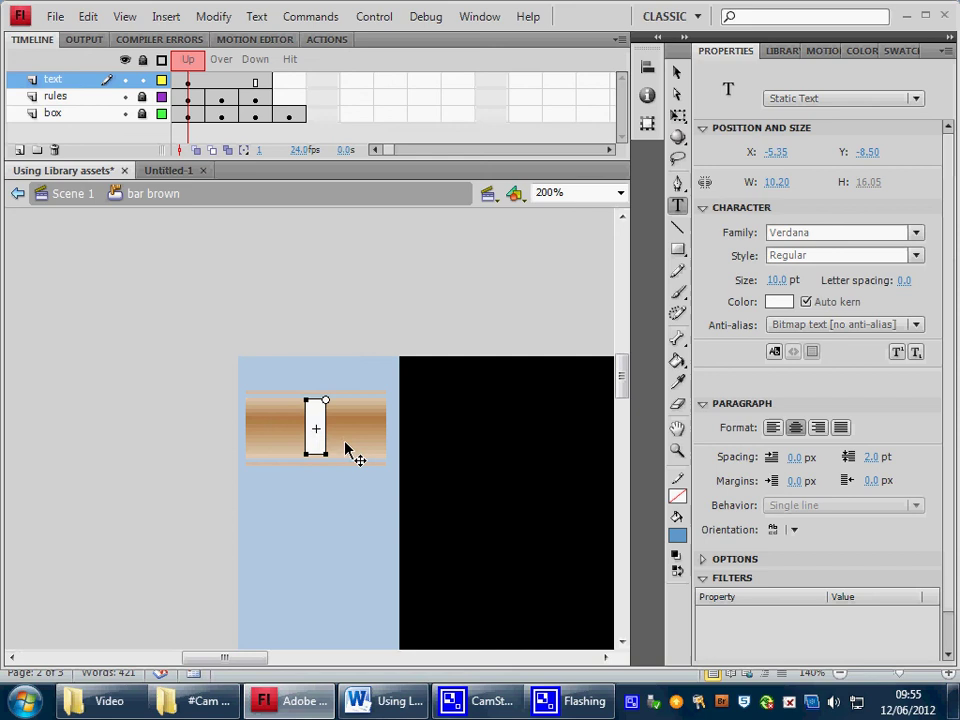
type("Acti")
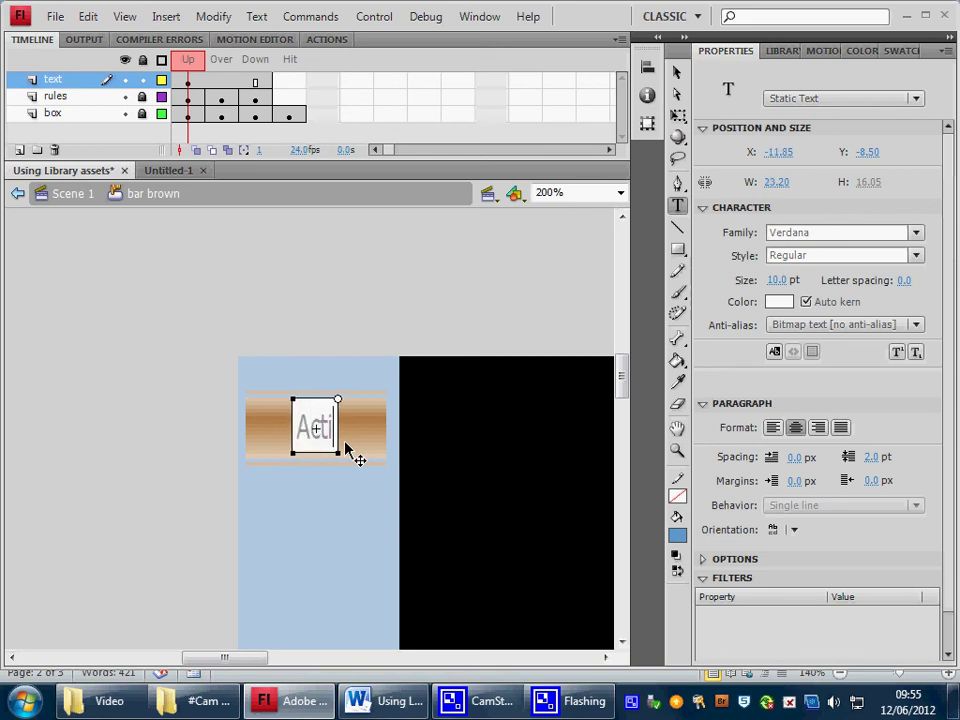
type("vity 1")
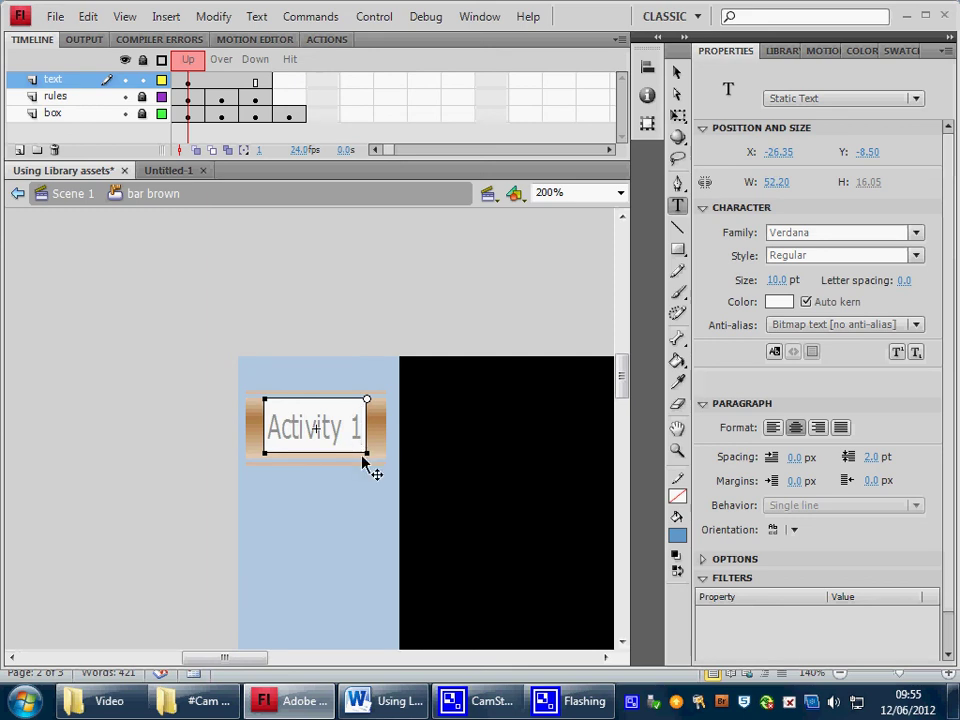
left_click(676, 72)
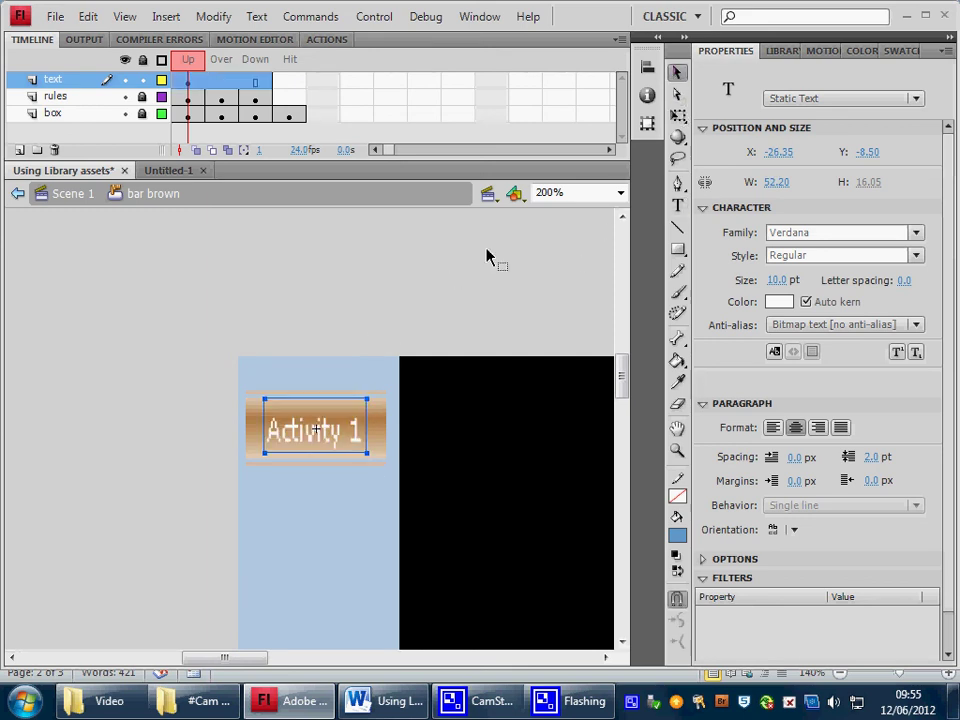
left_click(435, 297)
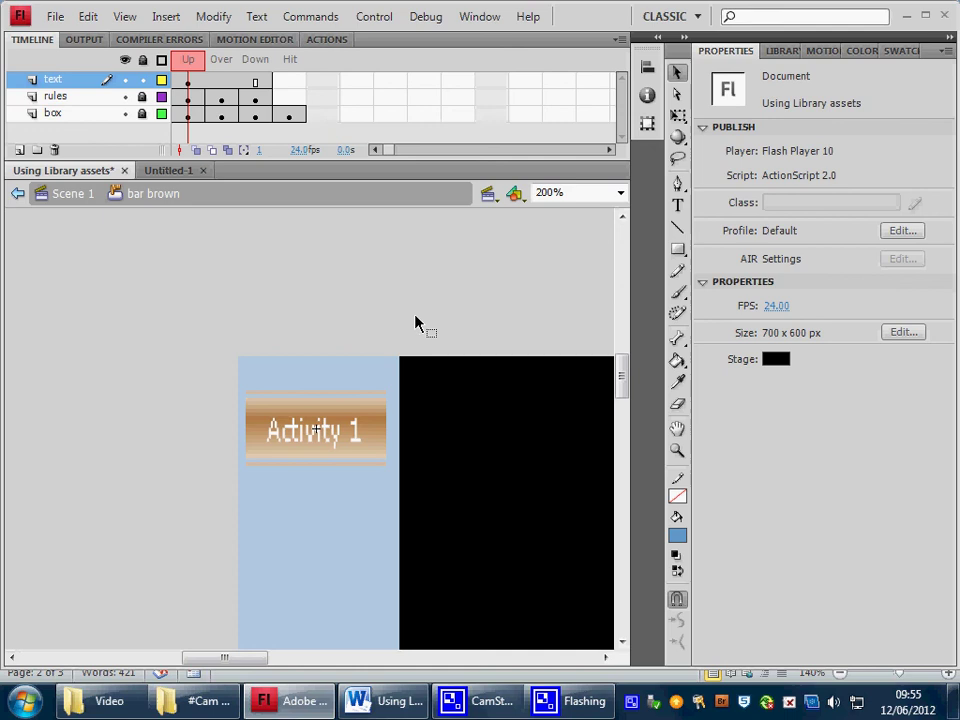
left_click(491, 700)
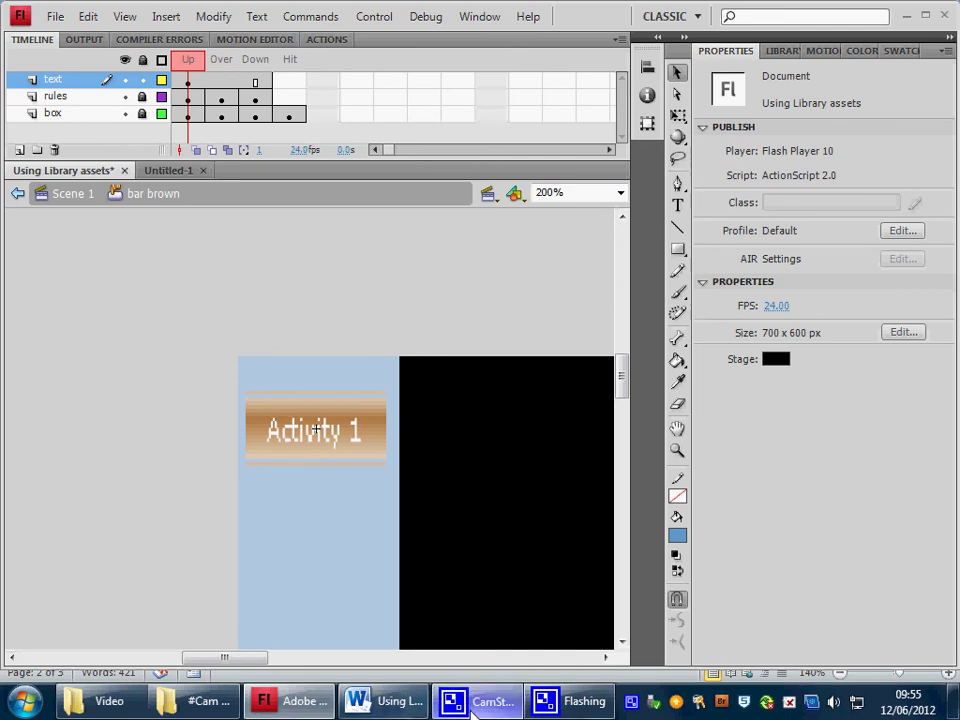